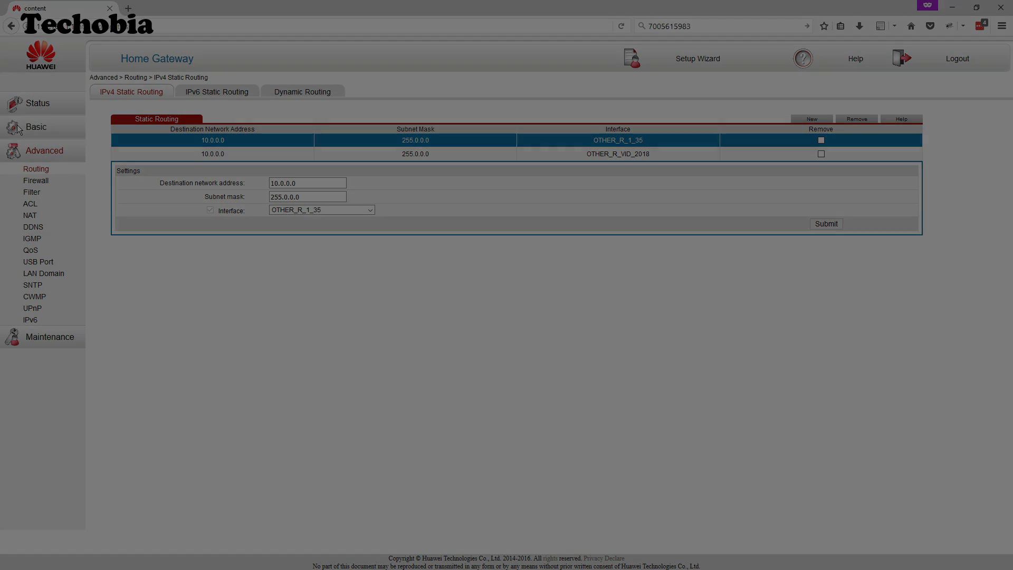
Step: Browse the ATM link and device information pages, then go to Maintenance, reaching the login screen
left_click(18, 127)
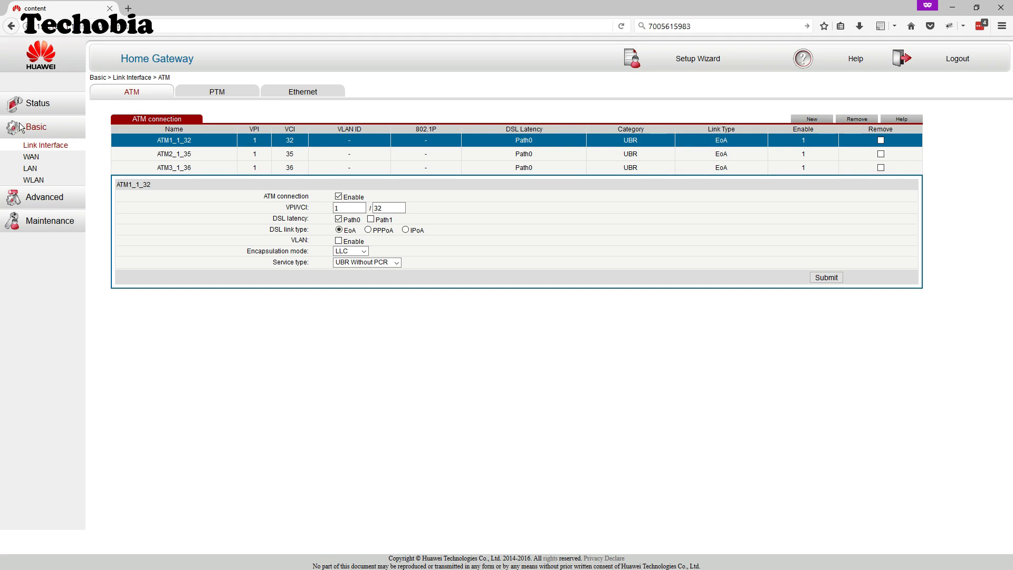
left_click(39, 105)
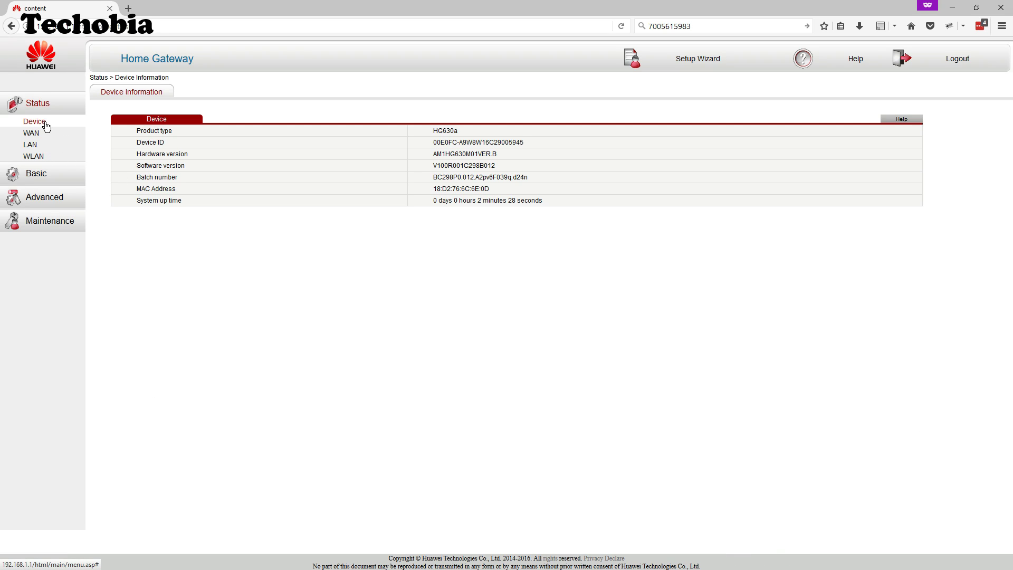
left_click(58, 221)
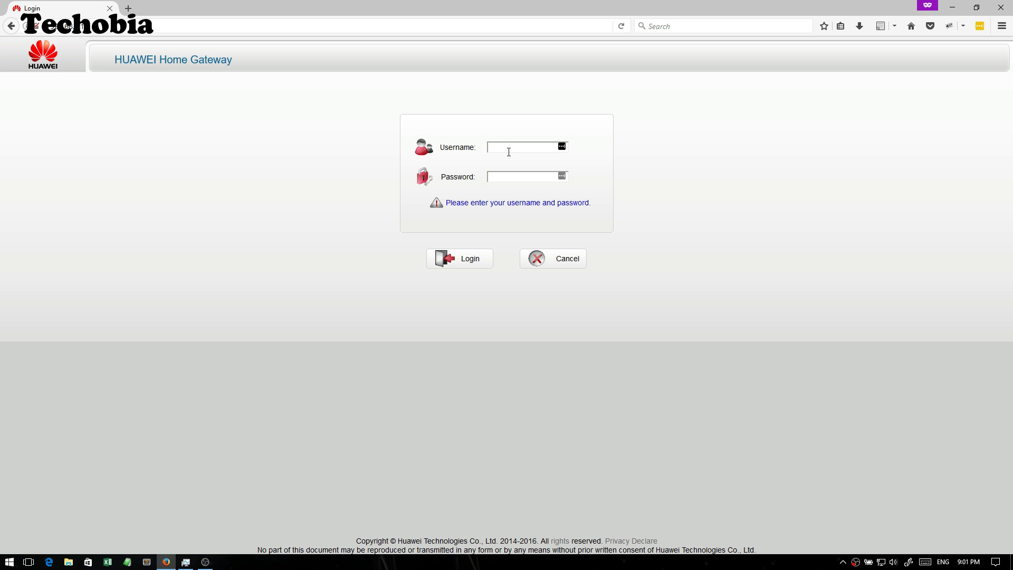
Step: Attempt to log in as admin with the account password; the login fails
key("Tab")
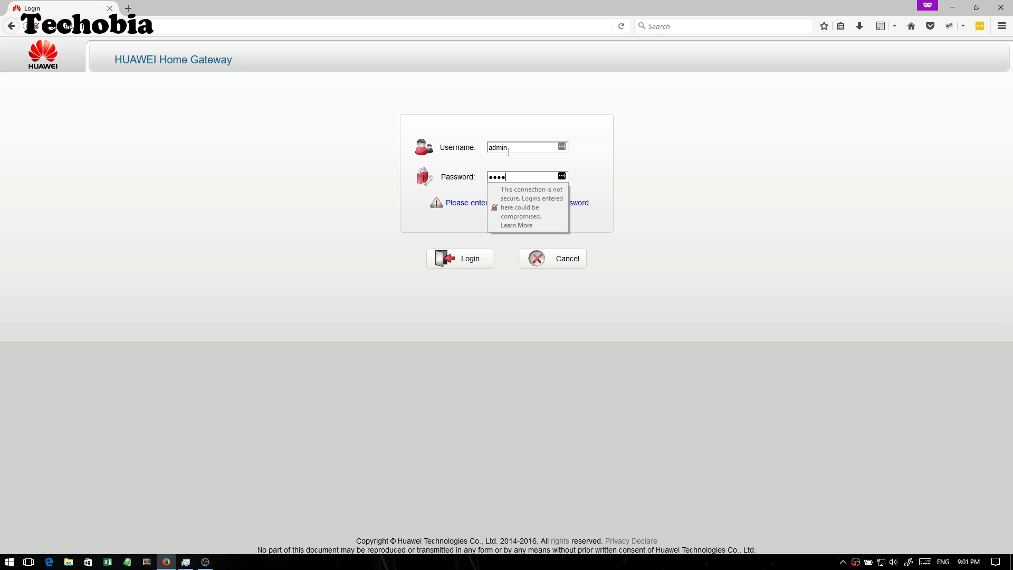
key("Return")
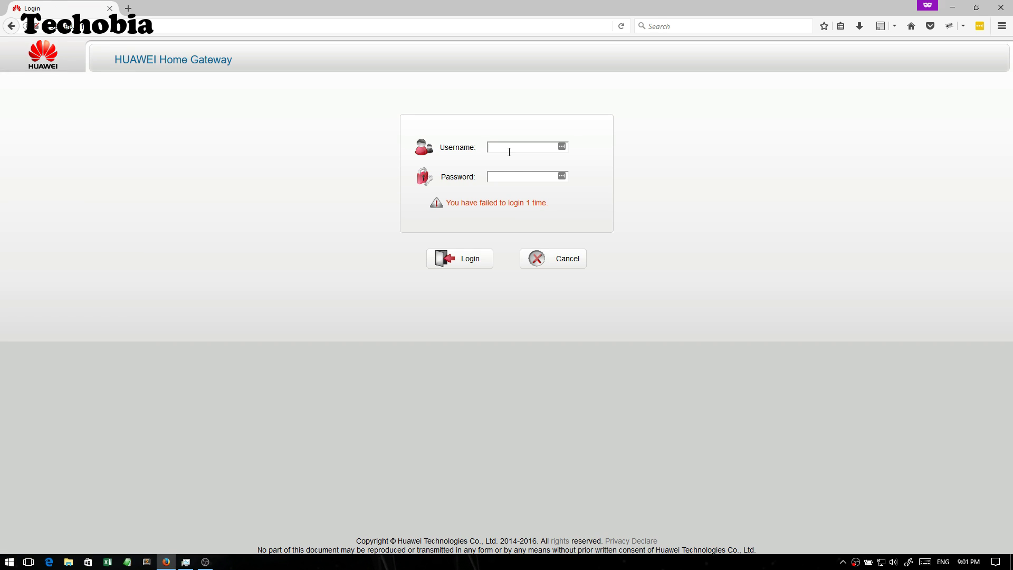
Step: Retry the admin login with another password and dismiss the insecure-login warning
key("Tab")
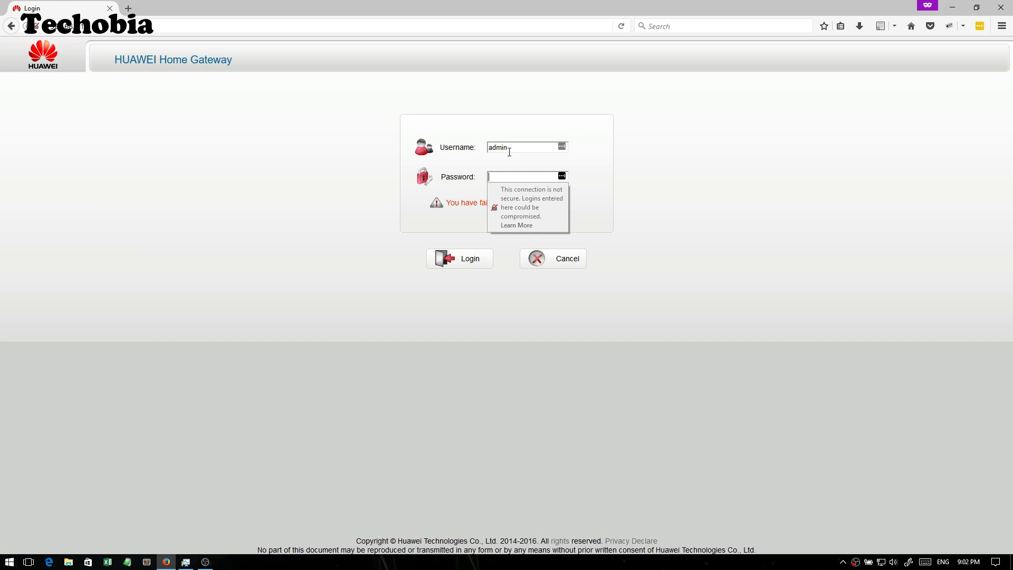
key("Return")
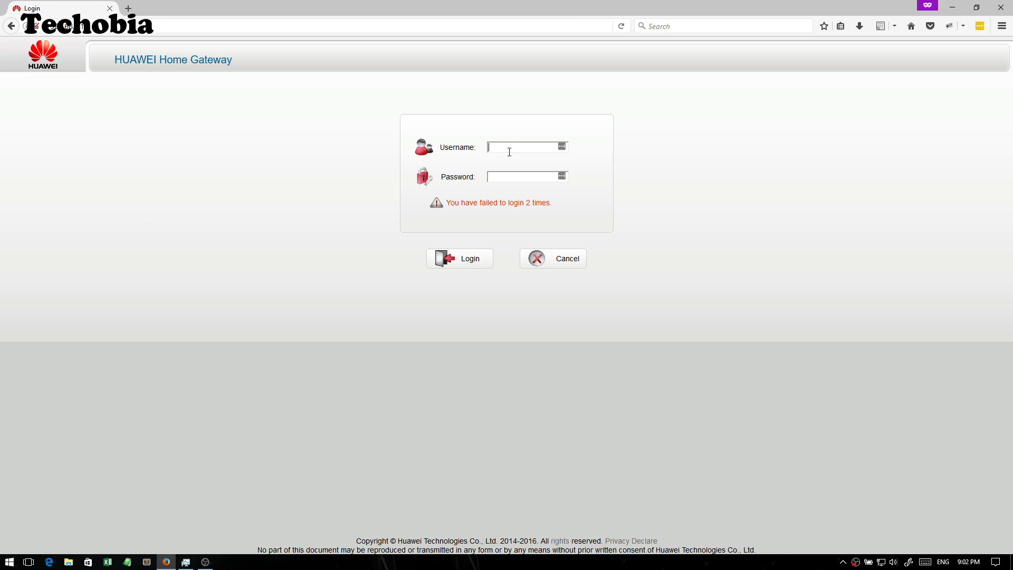
key("Tab")
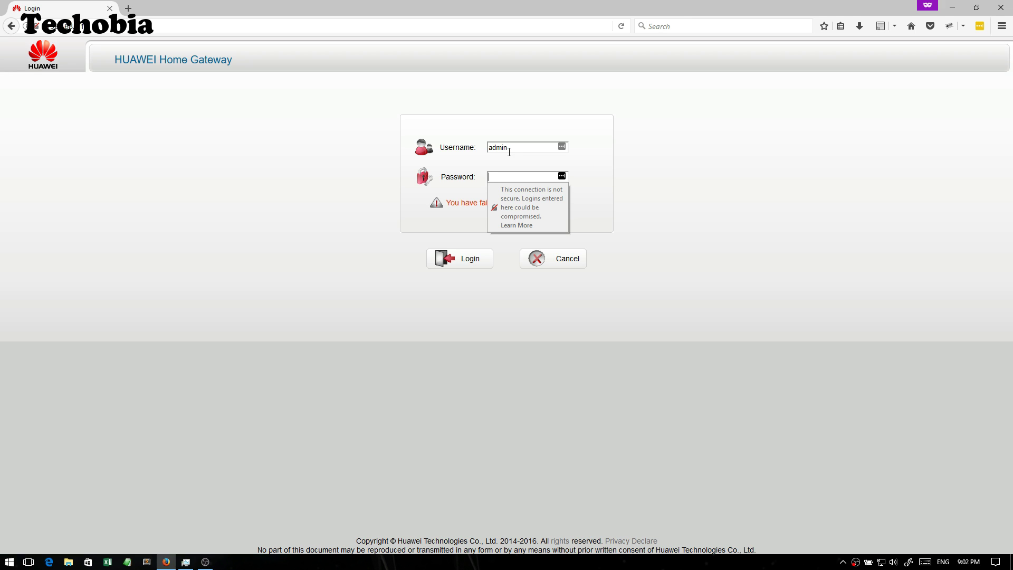
left_click(685, 200)
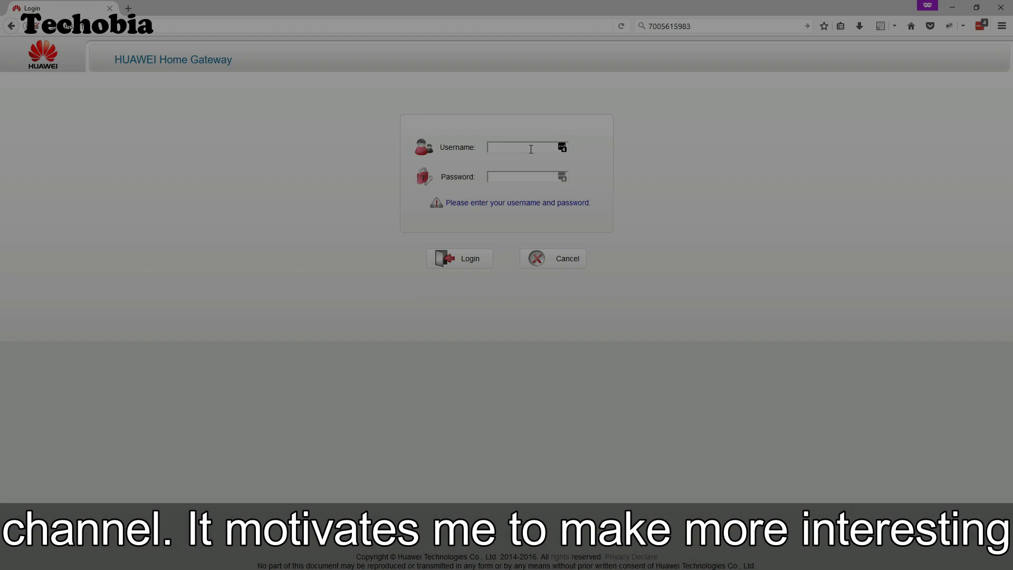
Step: Log in as admin and highlight software version V100R001C298B012 on the device information page
type("admi")
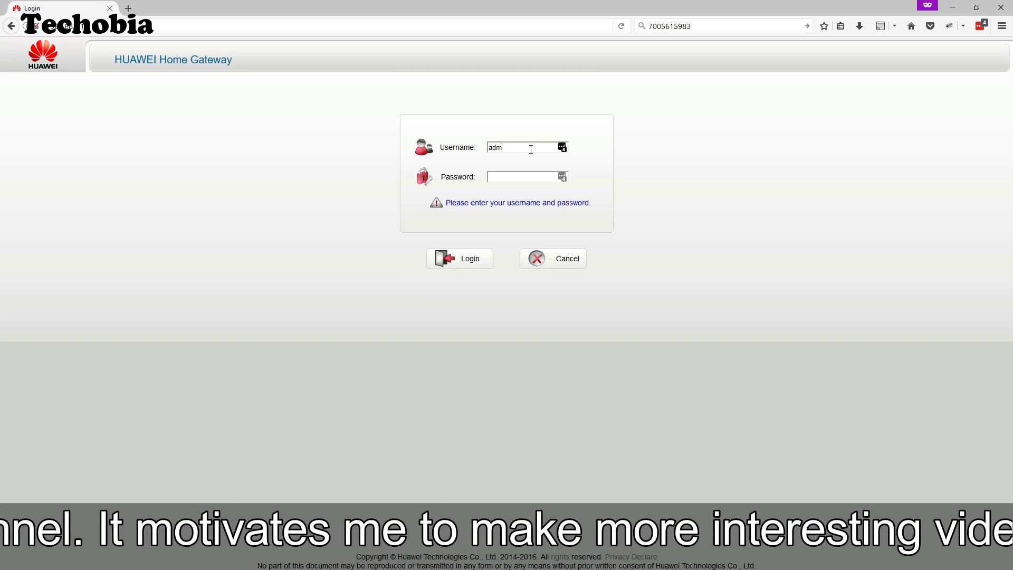
type("n")
key("Tab")
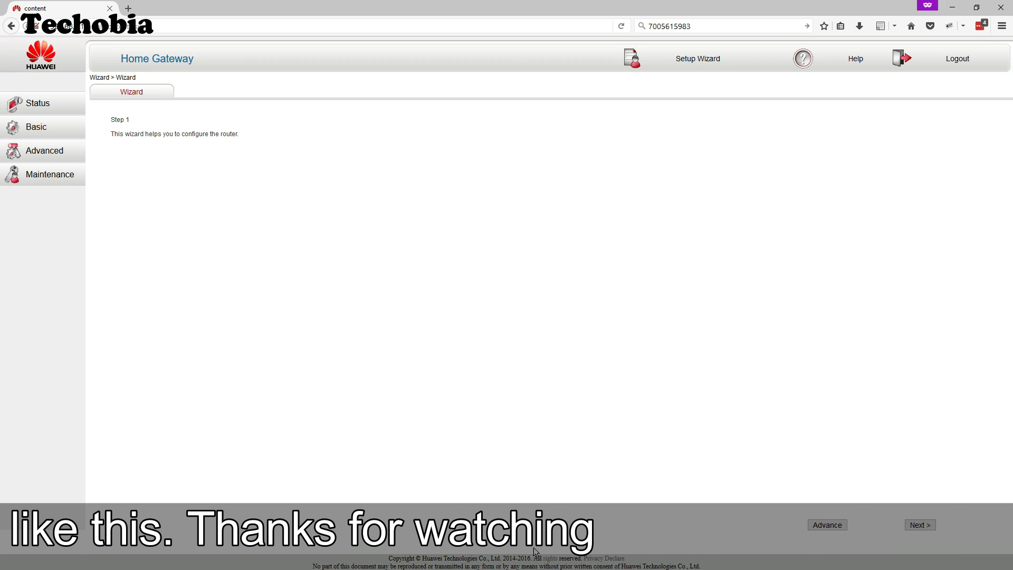
left_click(46, 154)
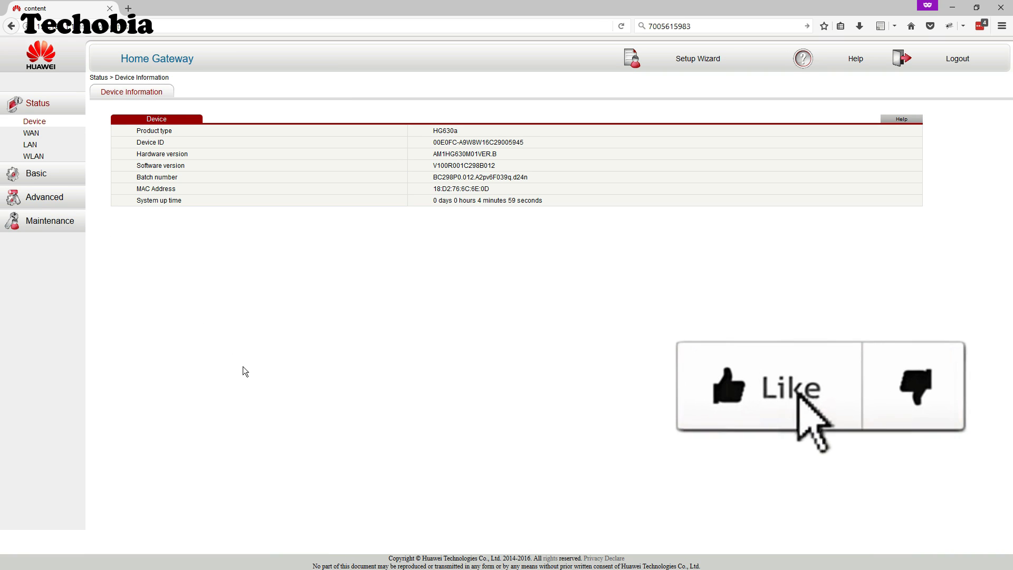
left_click_drag(497, 165, 433, 167)
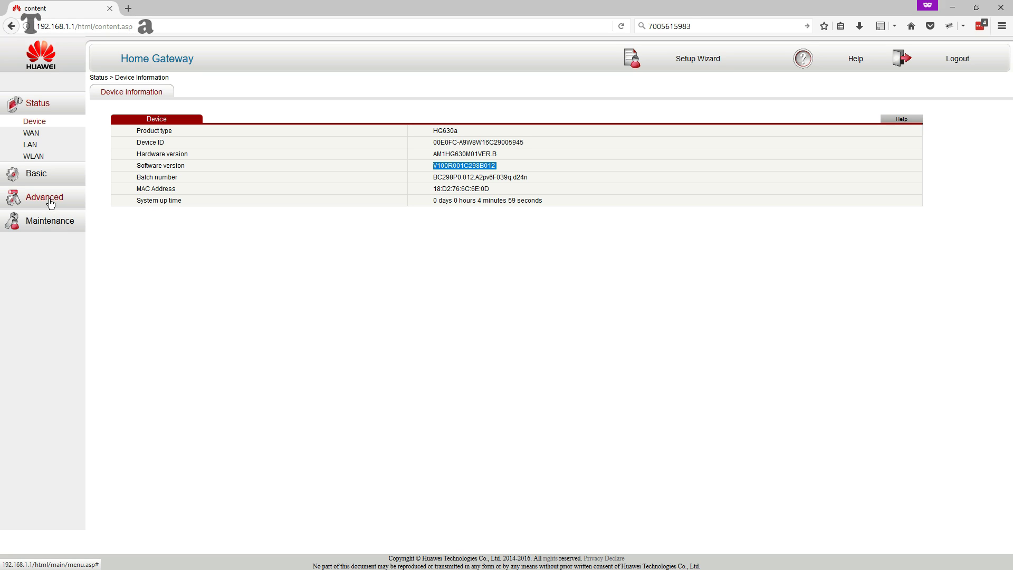
Step: Visit the IPv4 static routing settings twice, then head to the maintenance account settings
left_click(50, 204)
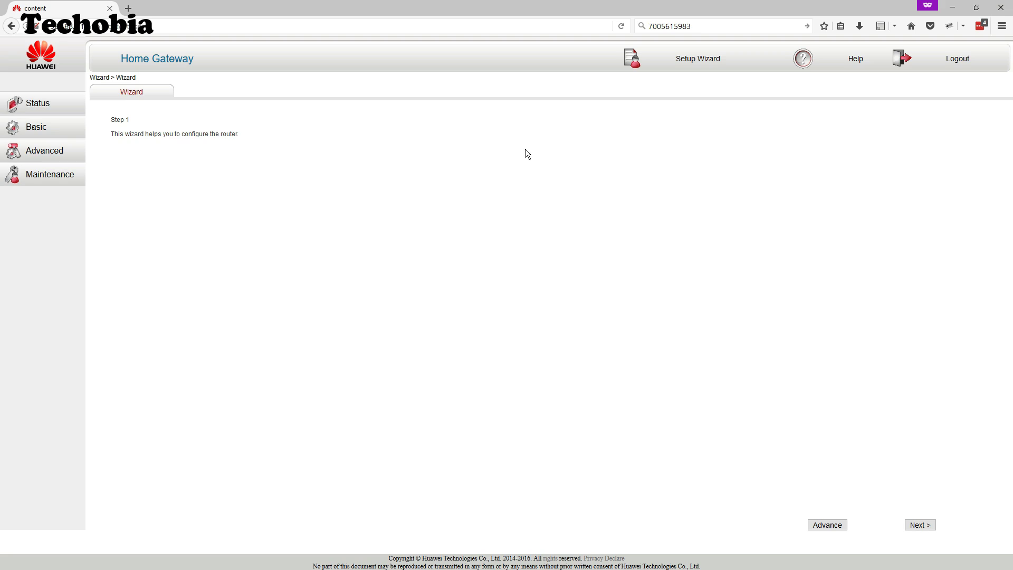
left_click(41, 156)
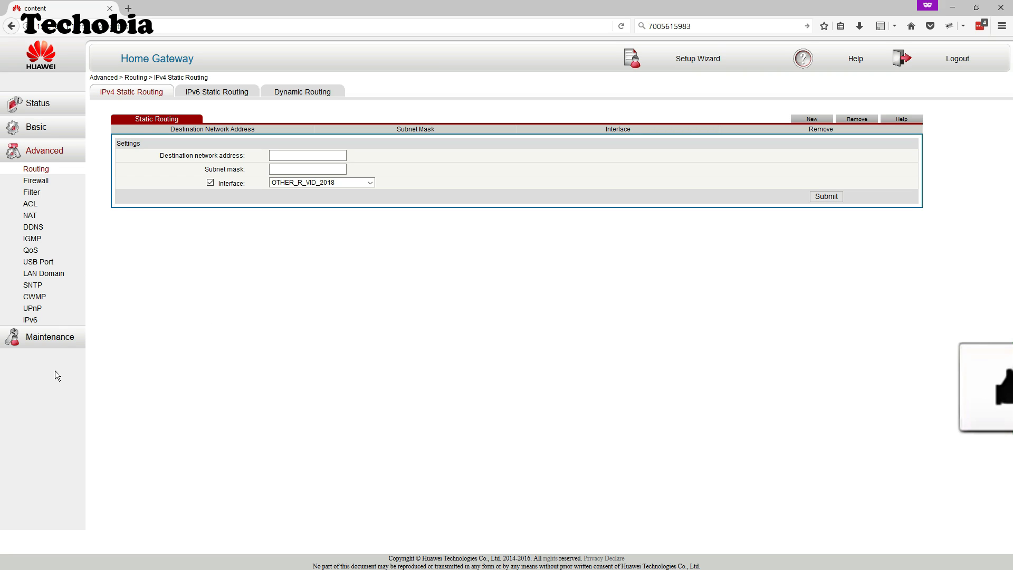
left_click(61, 339)
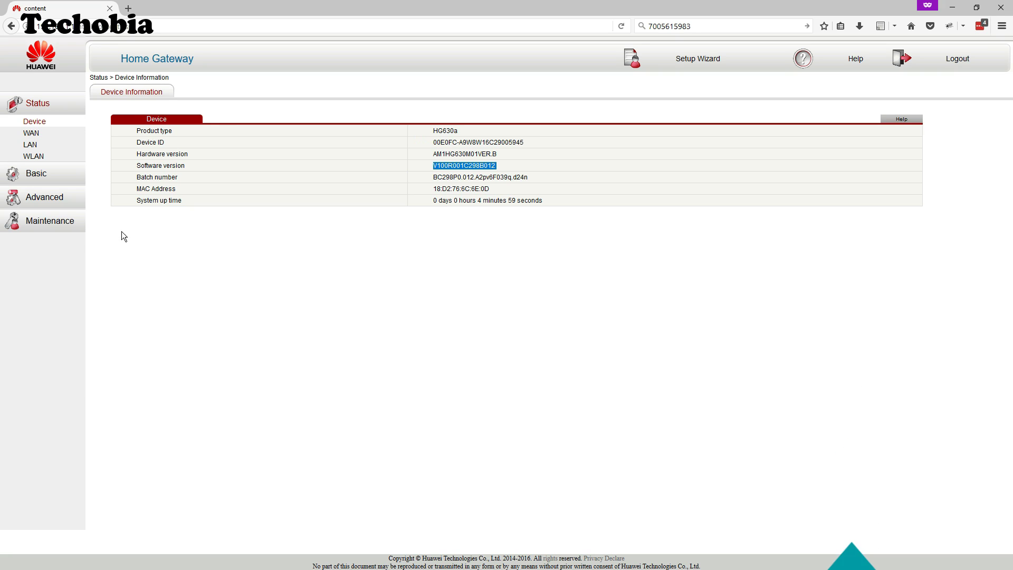
Step: Go to Maintenance > Device and bring up the Firmware Upgrade page
left_click(53, 221)
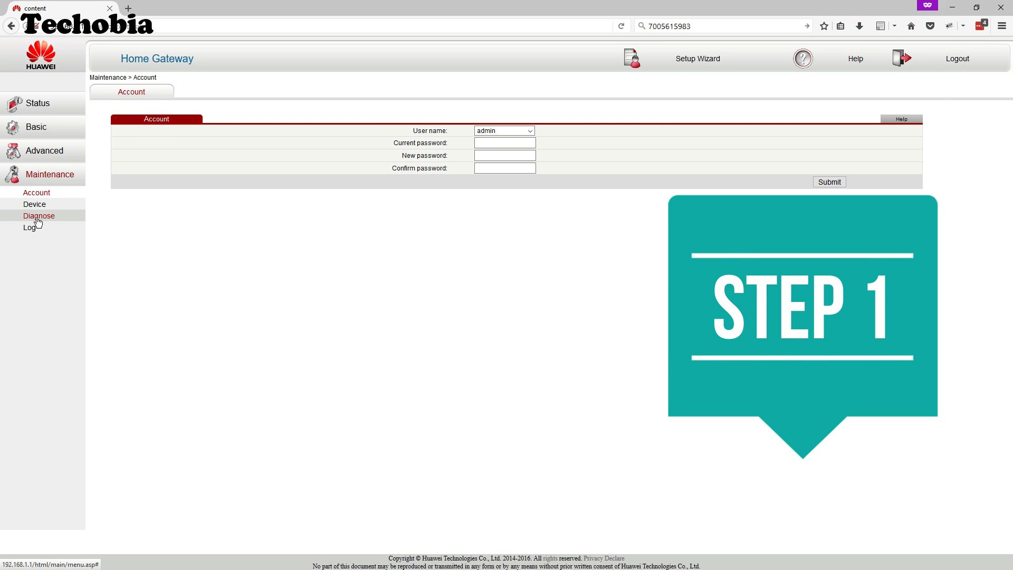
left_click(34, 205)
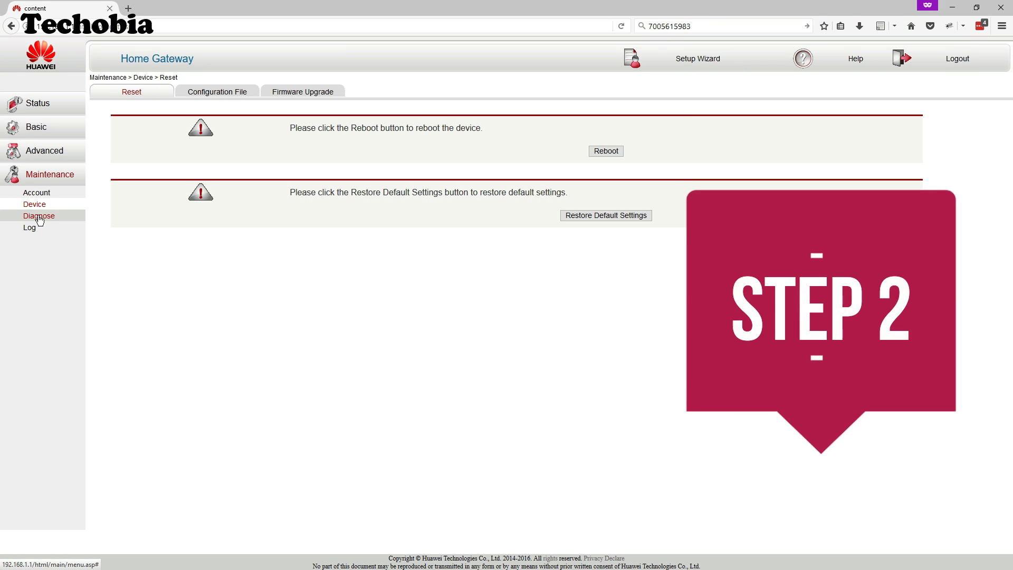
left_click(301, 95)
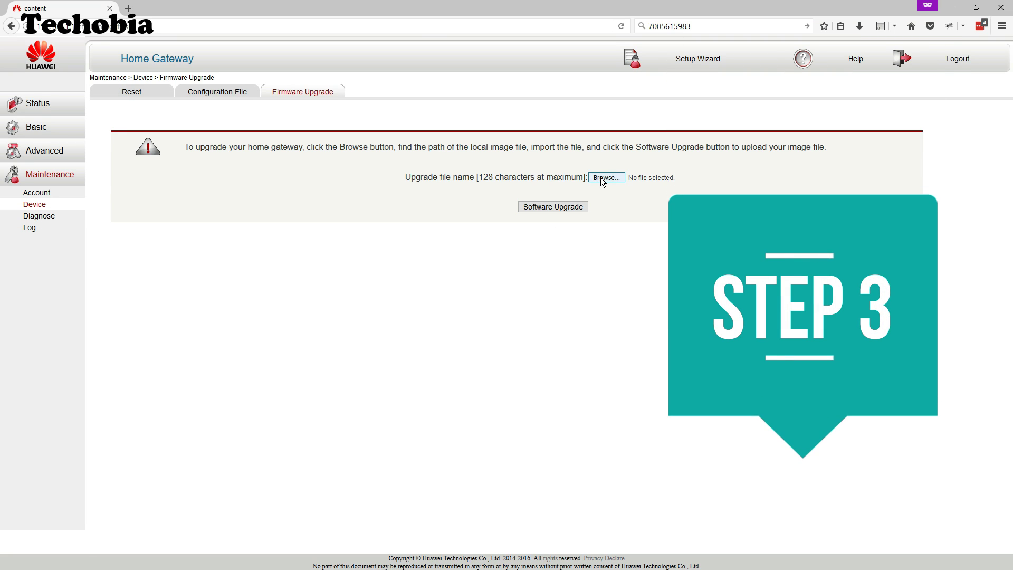
Step: Pick HG630aV100R001C298B012_upgrade_main.bin from the HuaweiHG630a folder as the upgrade file
left_click(603, 178)
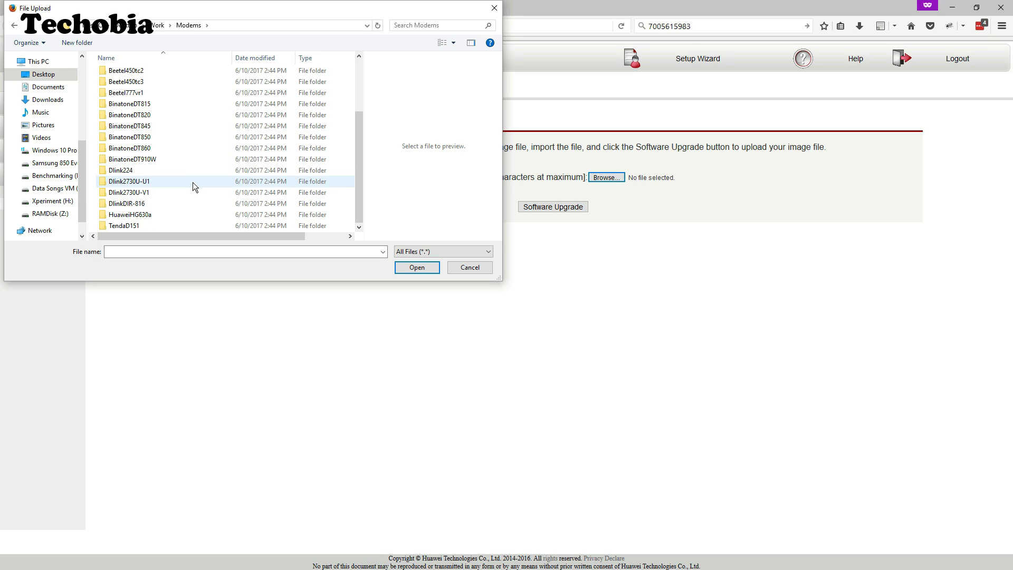
left_click(130, 214)
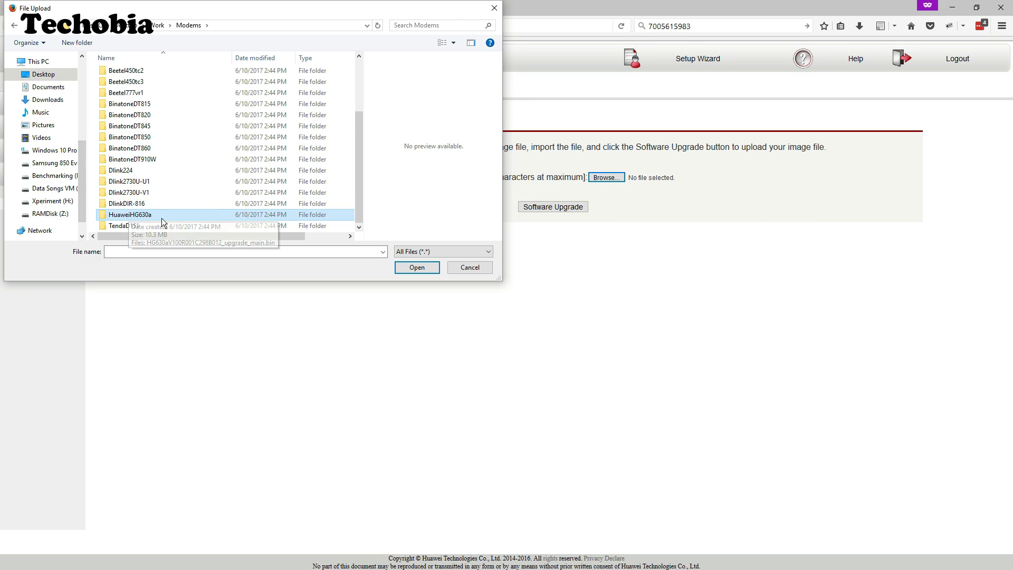
double_click(161, 219)
left_click_drag(233, 59, 302, 59)
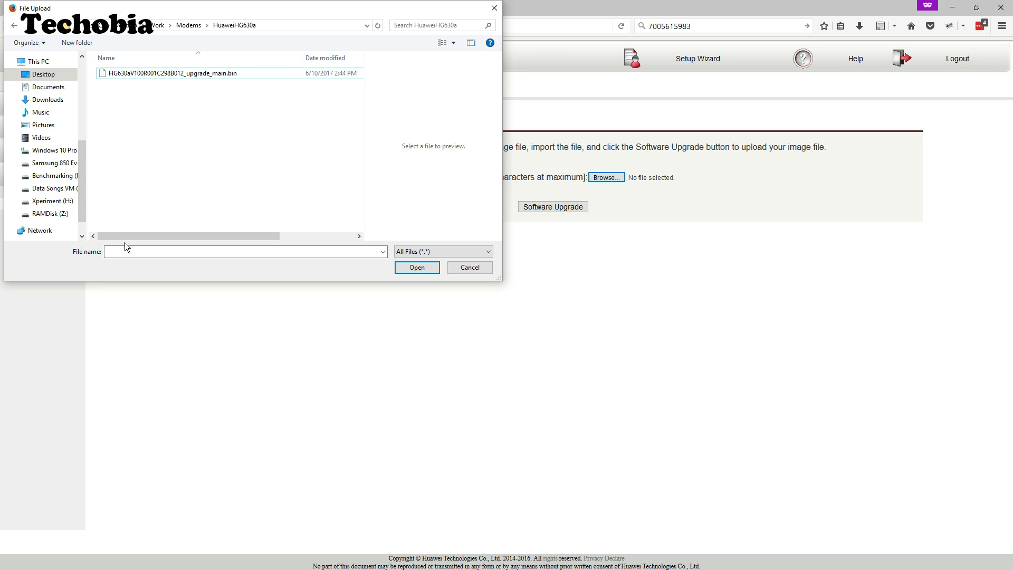
double_click(182, 71)
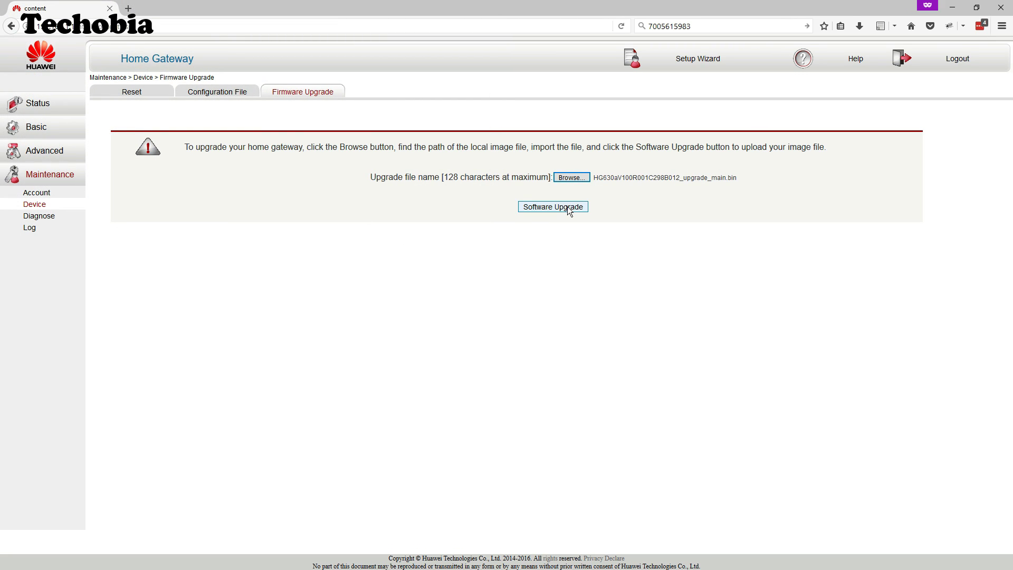
Step: Upload the firmware, log back in after the reboot, and view IPv4 static routing
left_click(569, 207)
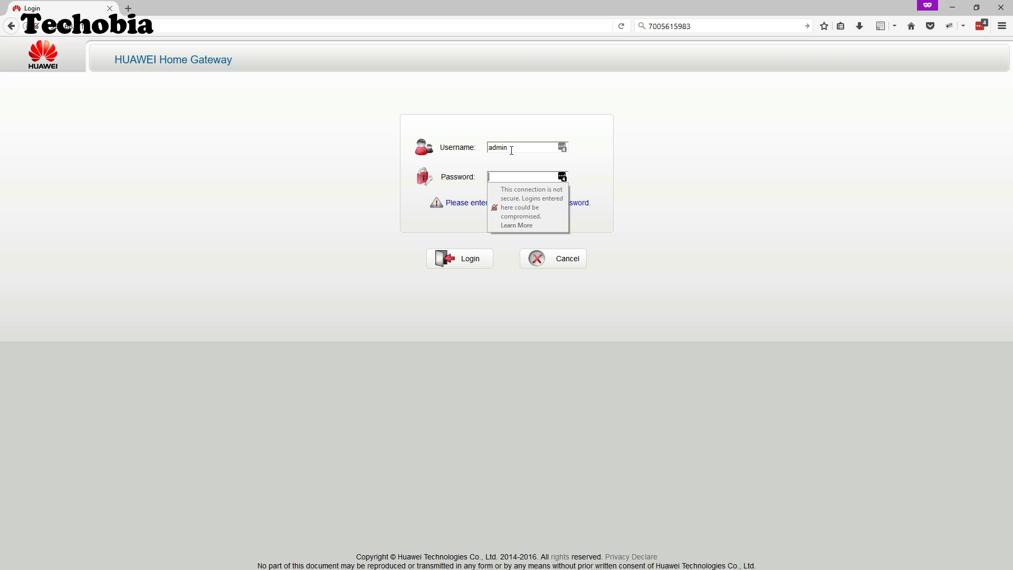
key("Return")
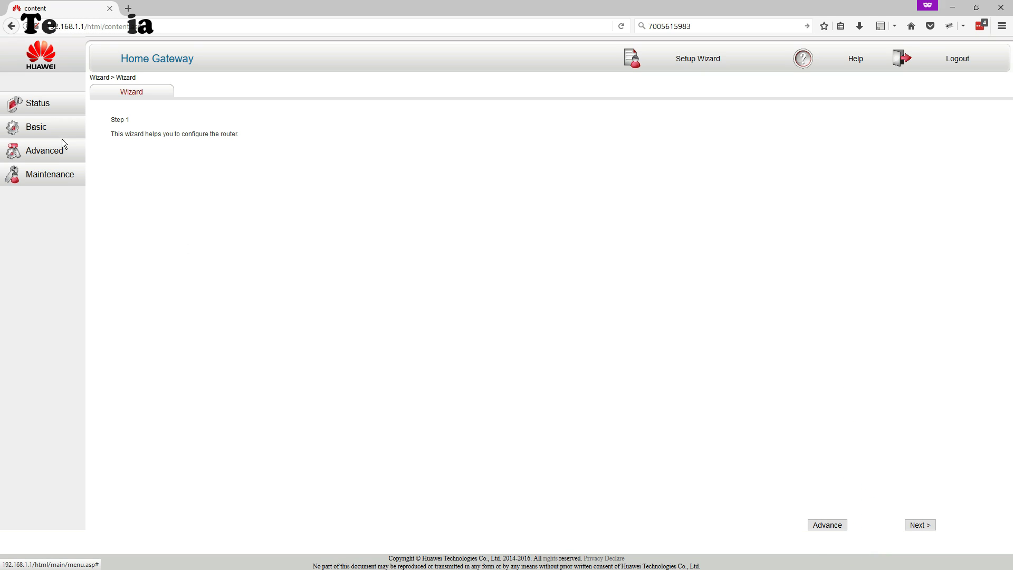
left_click(40, 158)
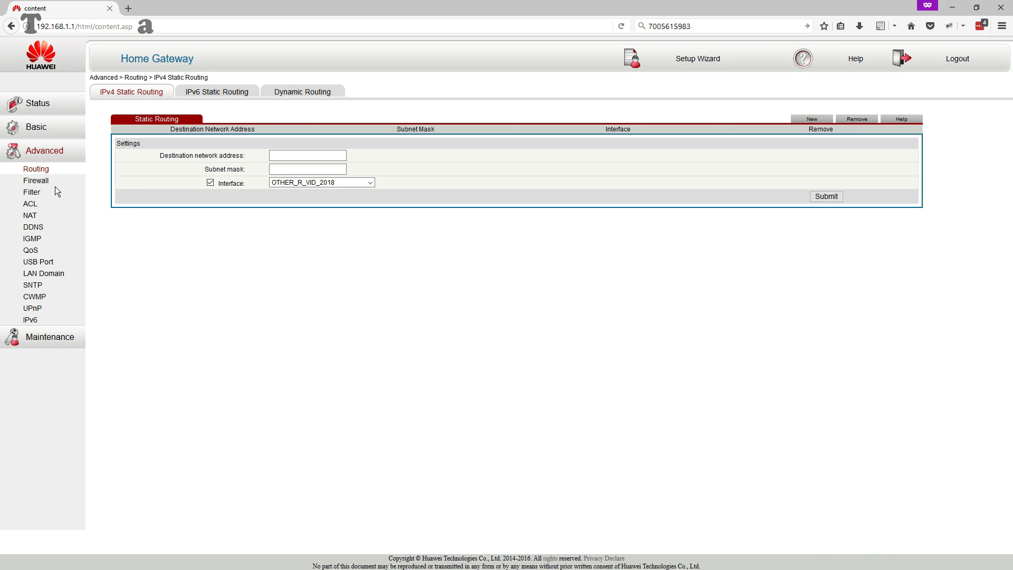